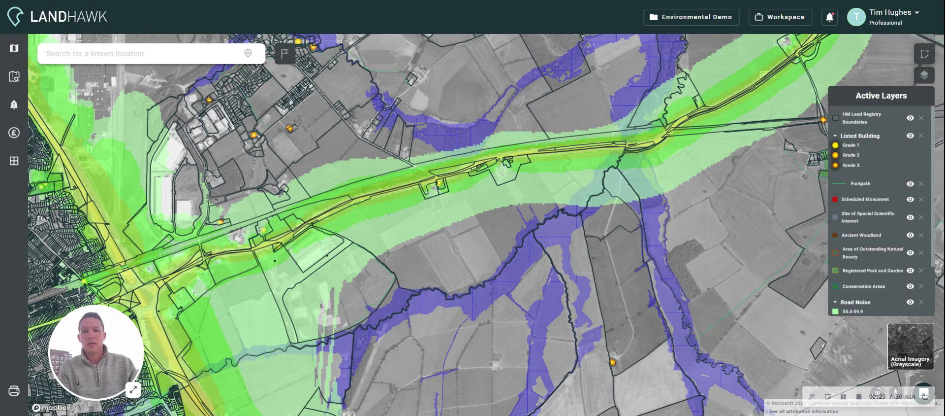
Select the large land parcel south of the noise corridor and review its nearby, planning, value and overview information.
left_click(465, 248)
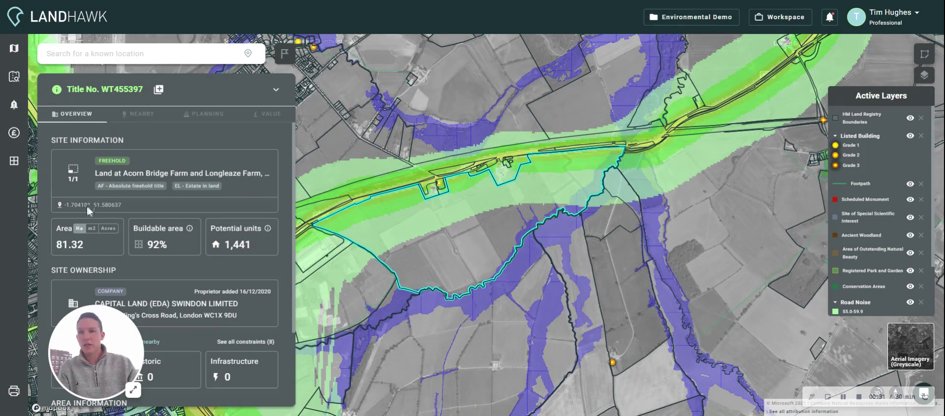
left_click(134, 114)
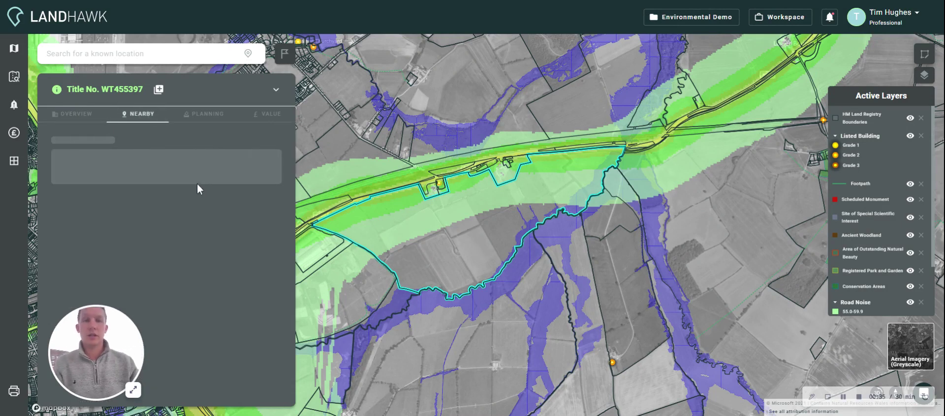
left_click(206, 114)
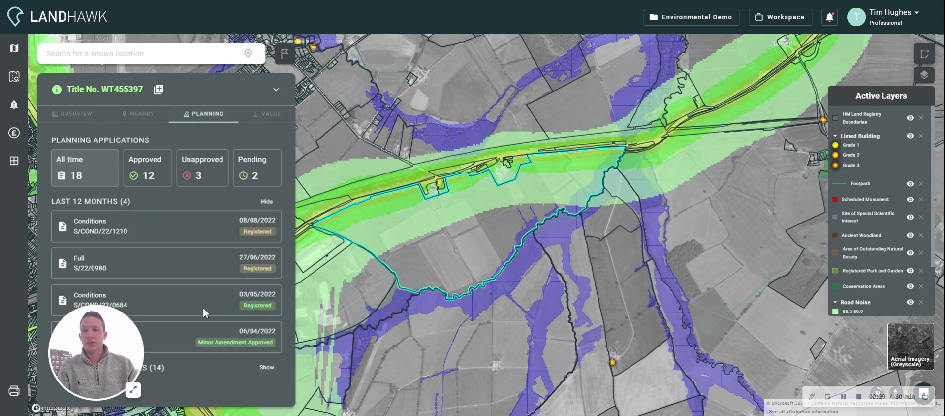
left_click(272, 118)
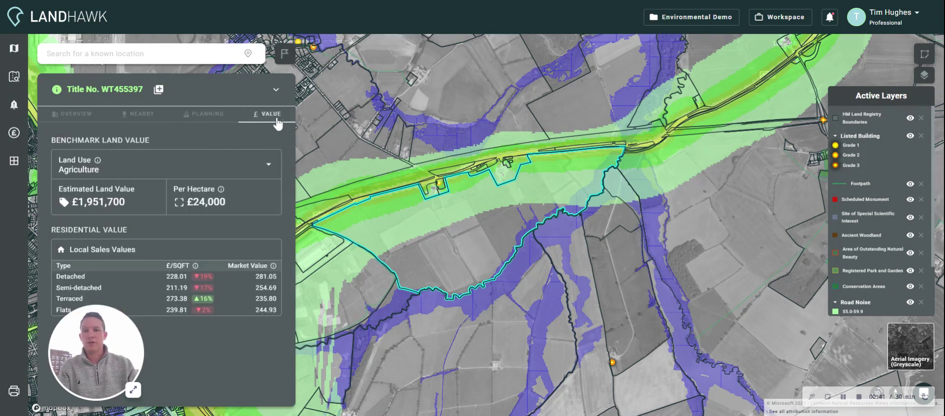
left_click(74, 114)
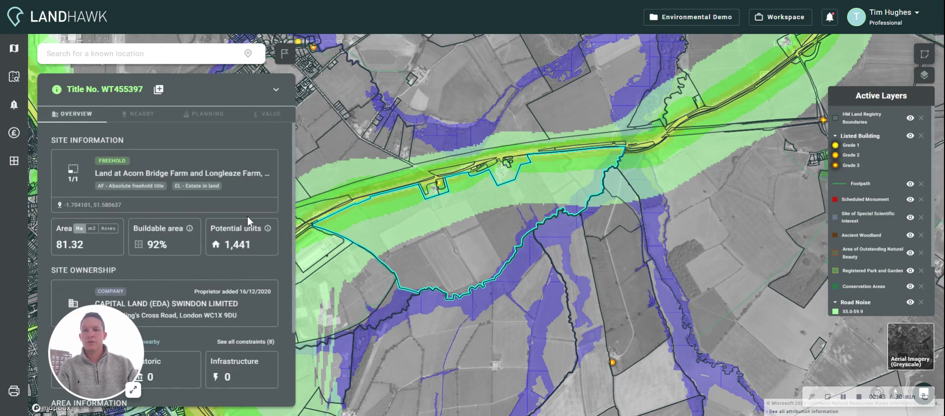
Create a site card named Environmental Report for the selected parcel, using the LandHawk Standard analysis profile and algorithm.
left_click(159, 89)
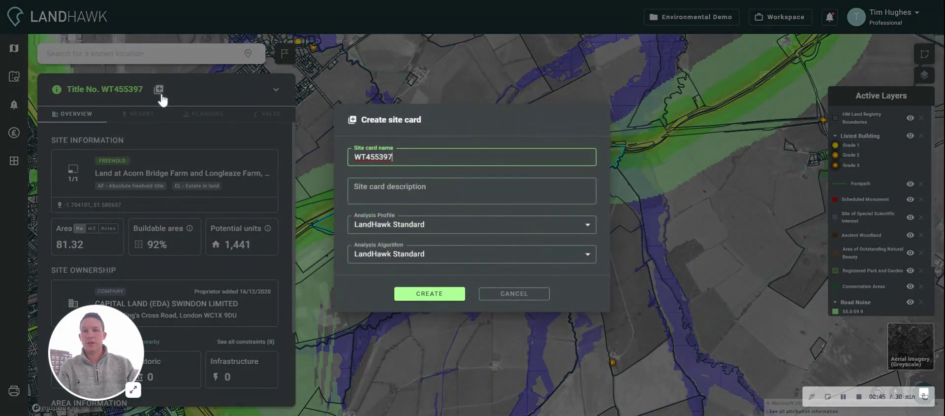
left_click_drag(394, 157, 328, 157)
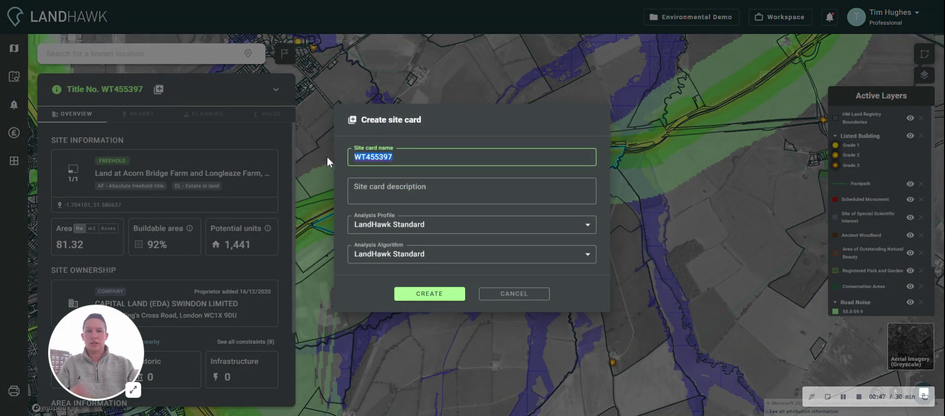
type("Enviro")
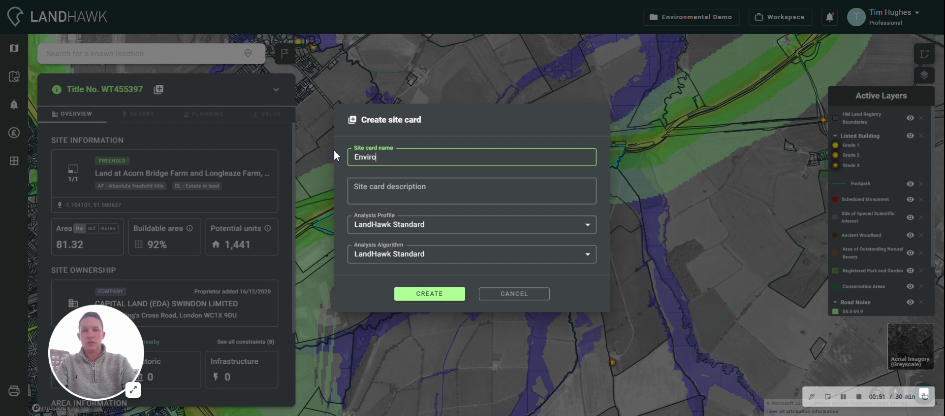
type("nmn")
type("ntal Report")
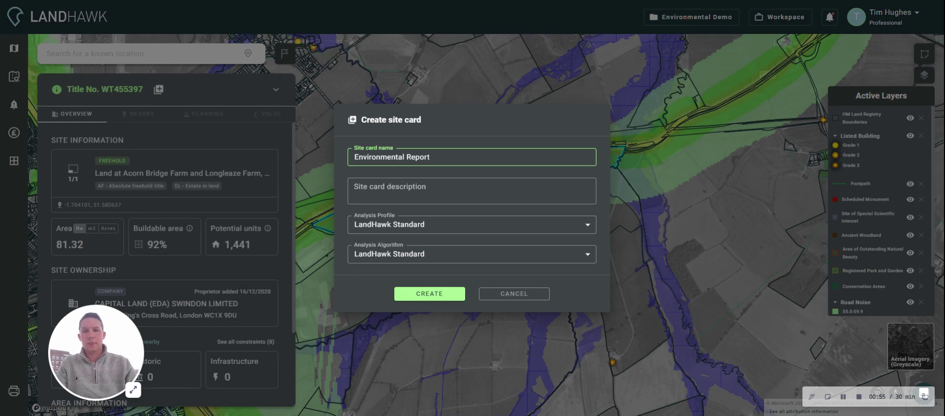
left_click(433, 293)
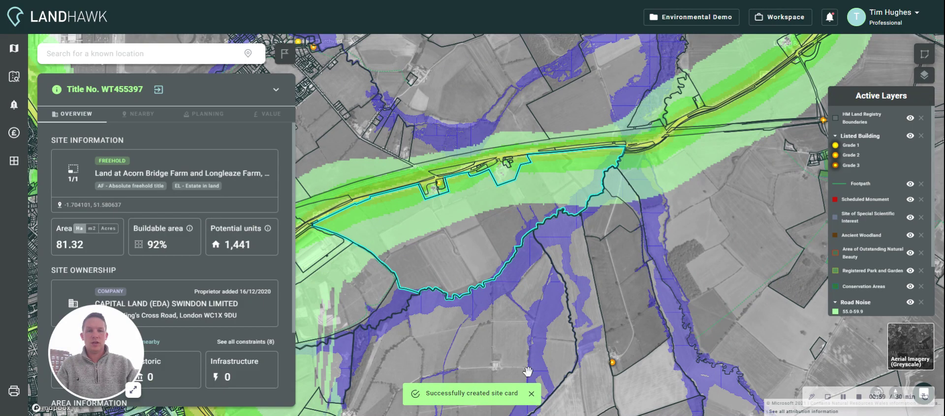
Open the Environmental Report site card in the workspace and review its overview, ownership and developer insight.
left_click(789, 21)
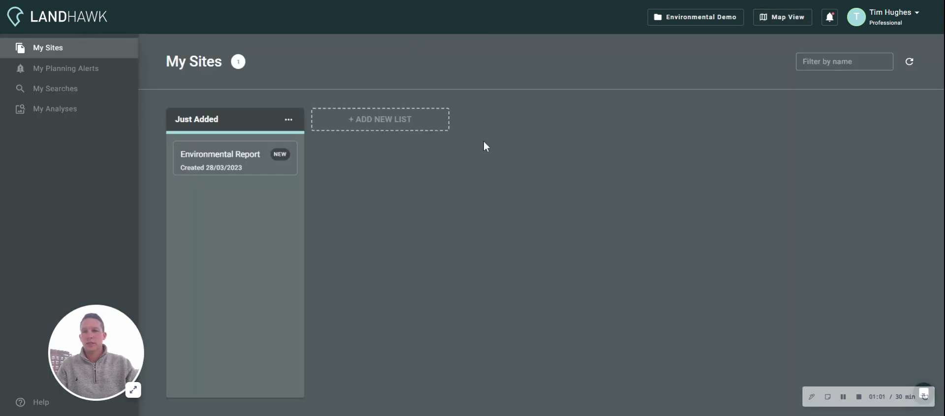
left_click(235, 162)
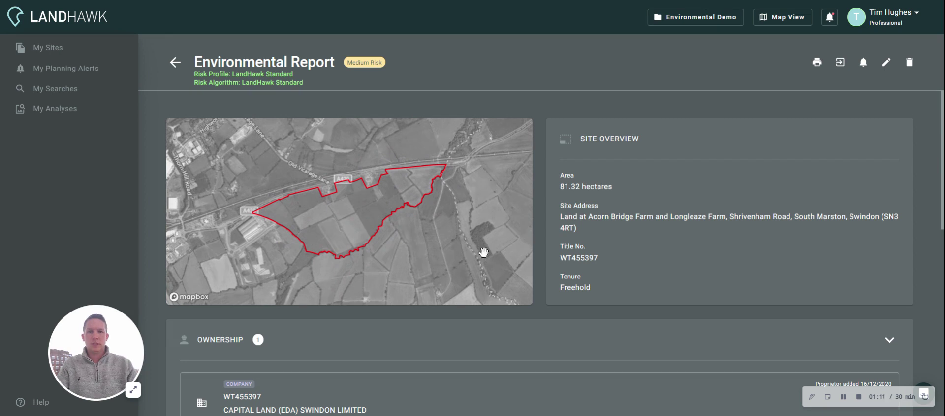
scroll(529, 260, "down", 2)
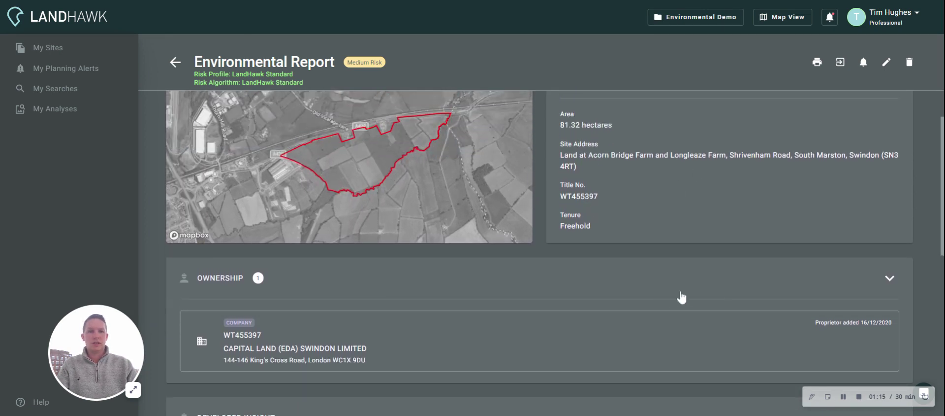
scroll(659, 289, "down", 6)
scroll(655, 286, "down", 6)
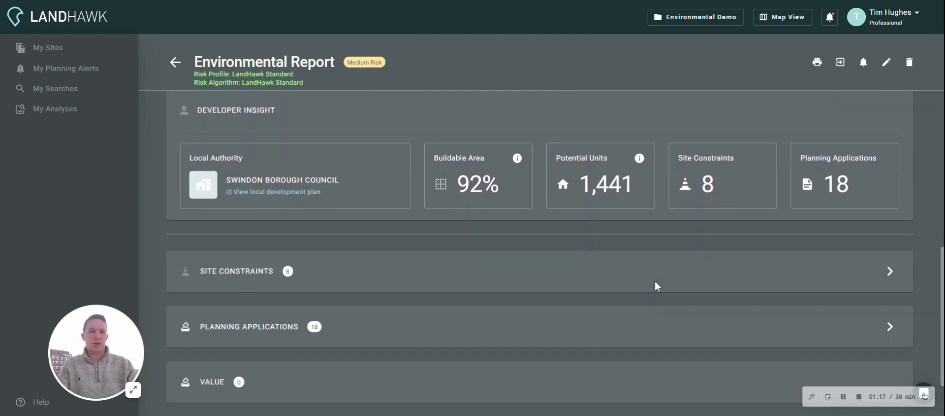
scroll(655, 287, "up", 14)
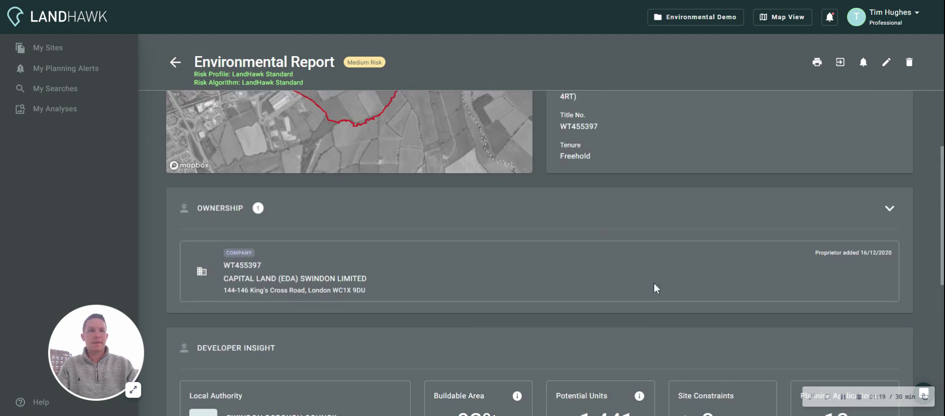
Generate the site report without Risk, deprivation score, Potential Units, Population and HMLR Price Paid, but with Renewables Planning Applications within 3km.
left_click(816, 64)
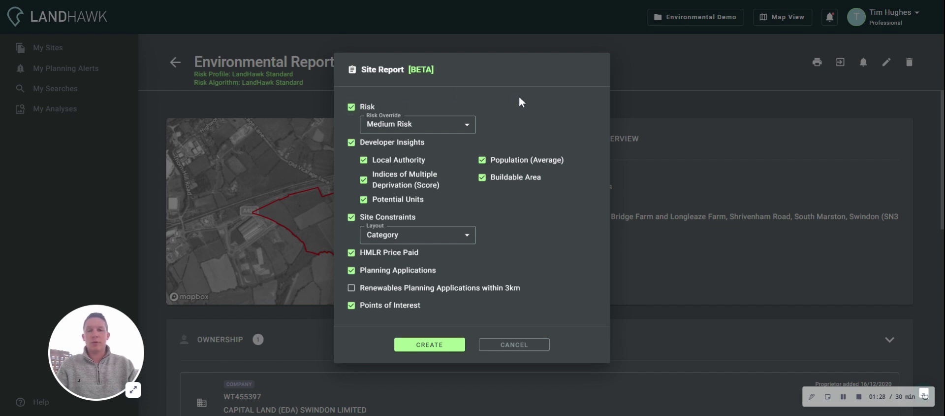
left_click(352, 108)
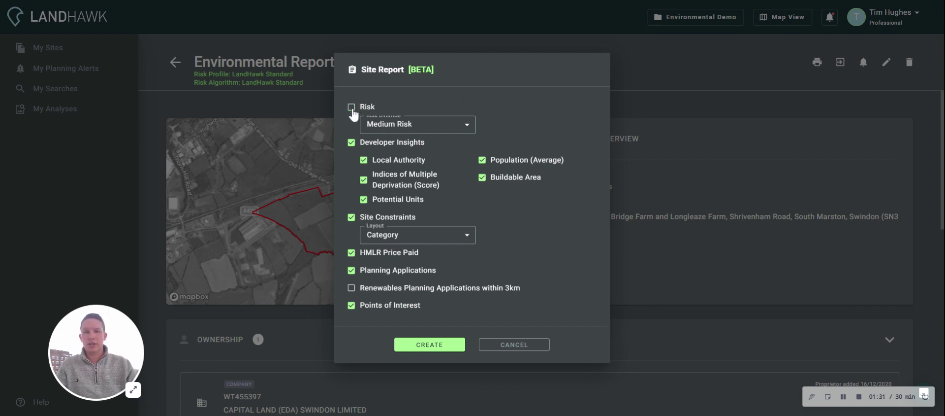
left_click(364, 173)
left_click(363, 191)
left_click(482, 153)
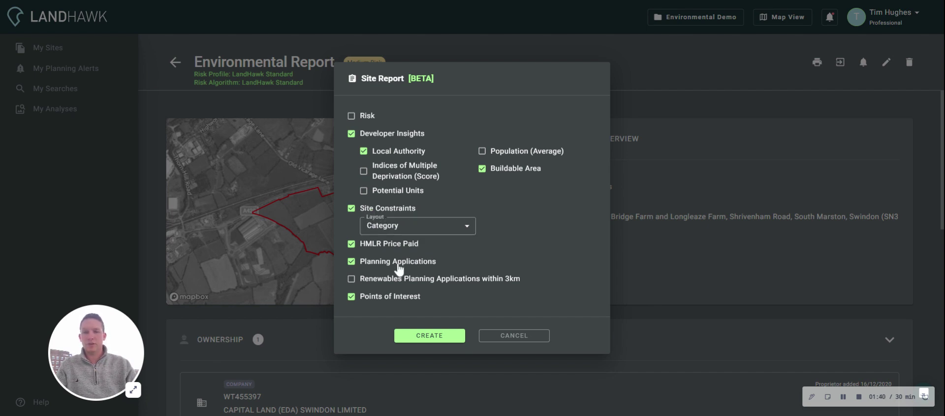
left_click(352, 245)
left_click(442, 337)
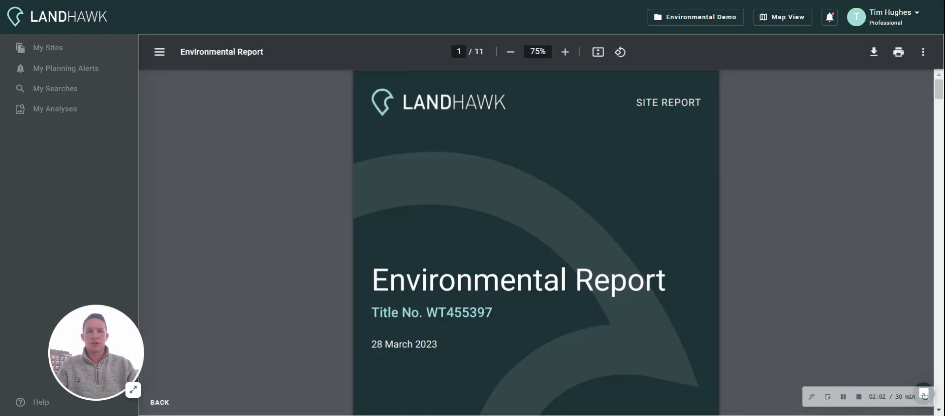
Review the report's cover page, site map, site overview, ownership and developer insight.
scroll(529, 245, "down", 3)
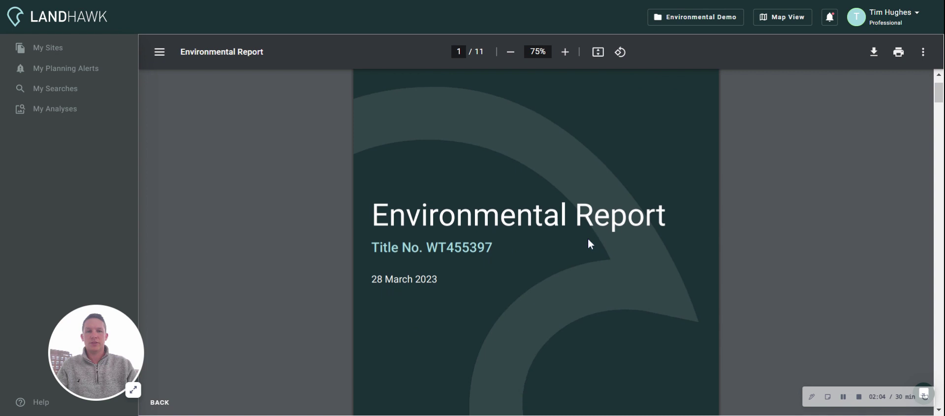
scroll(479, 235, "down", 4)
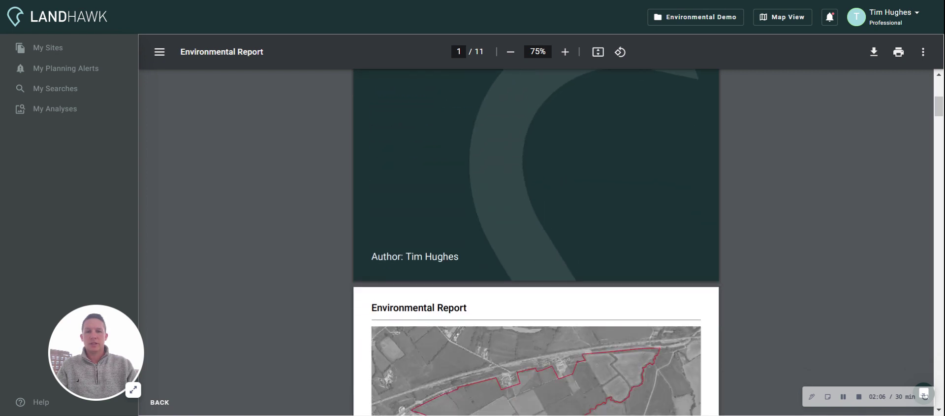
scroll(517, 255, "down", 6)
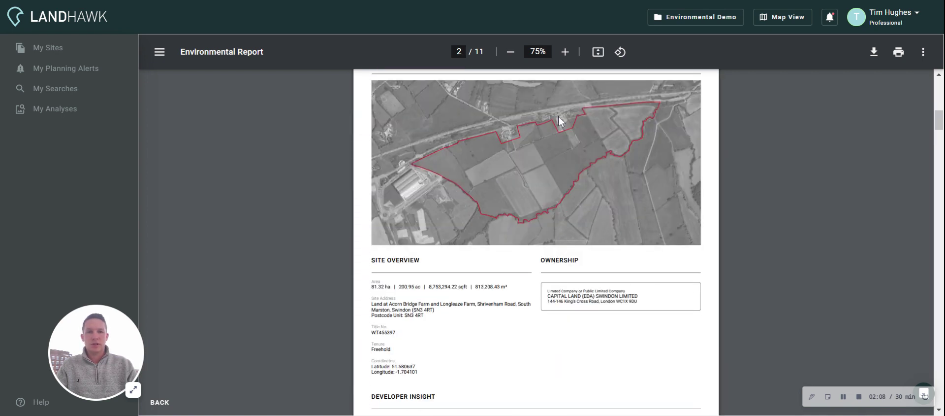
scroll(586, 261, "down", 1)
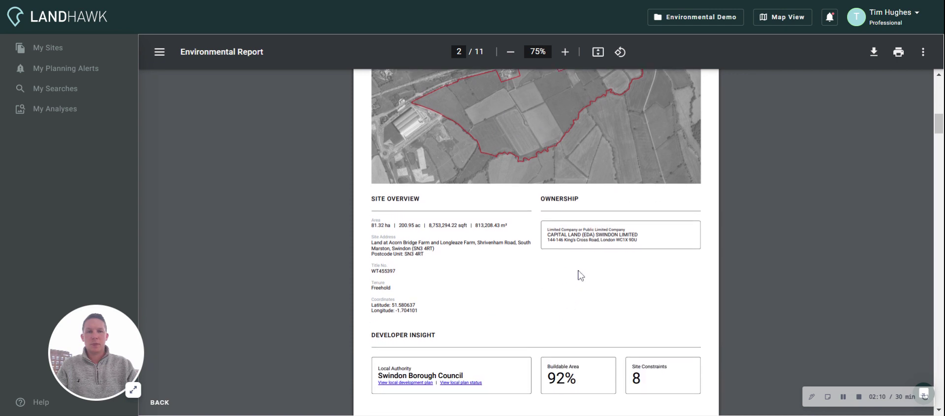
scroll(578, 272, "down", 1)
scroll(574, 275, "down", 5)
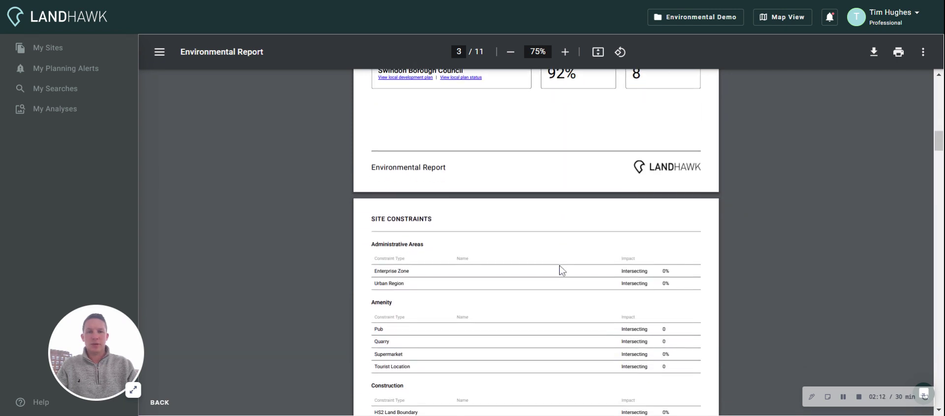
Examine the report's site constraints, especially the environmental entries for flood zones, rail noise, river, road noise and surface water.
scroll(561, 269, "down", 4)
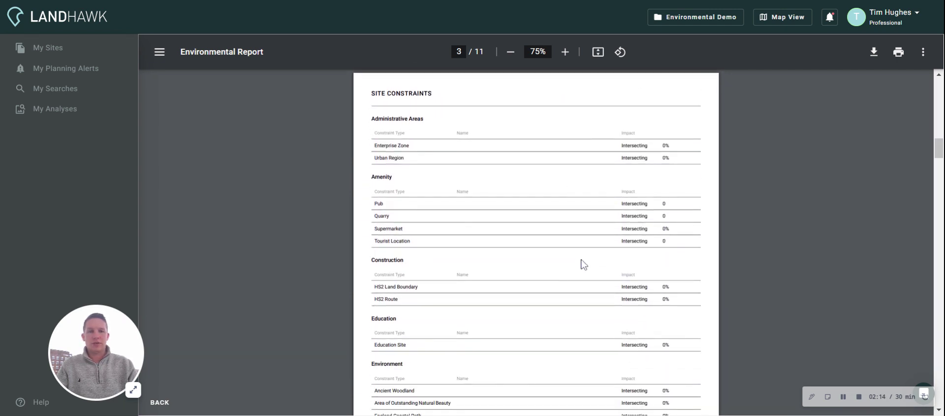
scroll(546, 246, "down", 4)
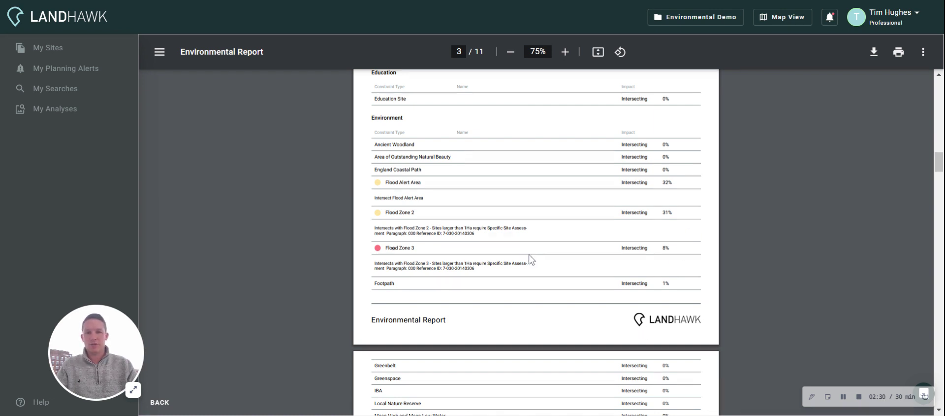
scroll(529, 256, "down", 1)
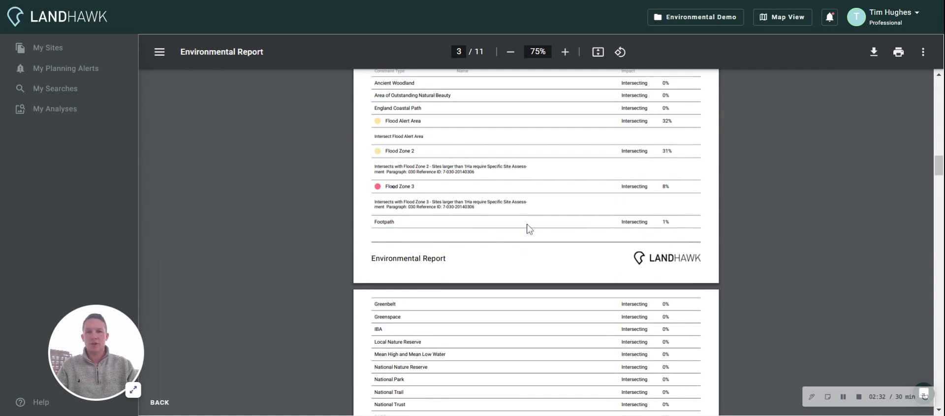
scroll(649, 250, "down", 4)
scroll(536, 241, "down", 1)
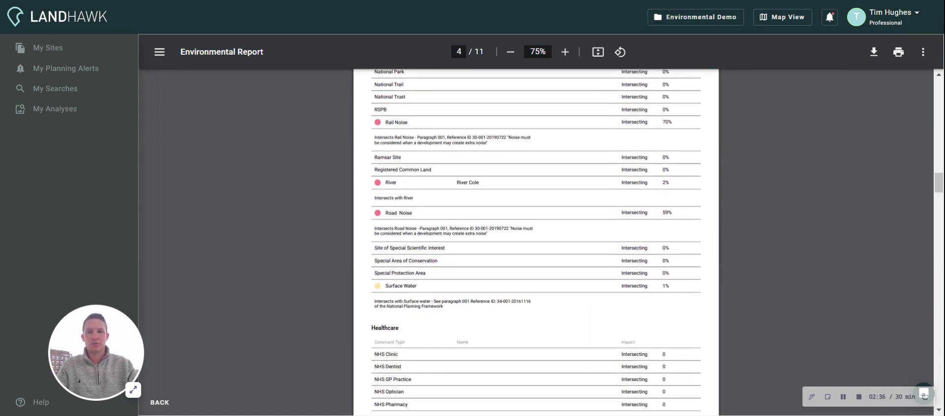
scroll(634, 247, "down", 1)
scroll(626, 246, "up", 1)
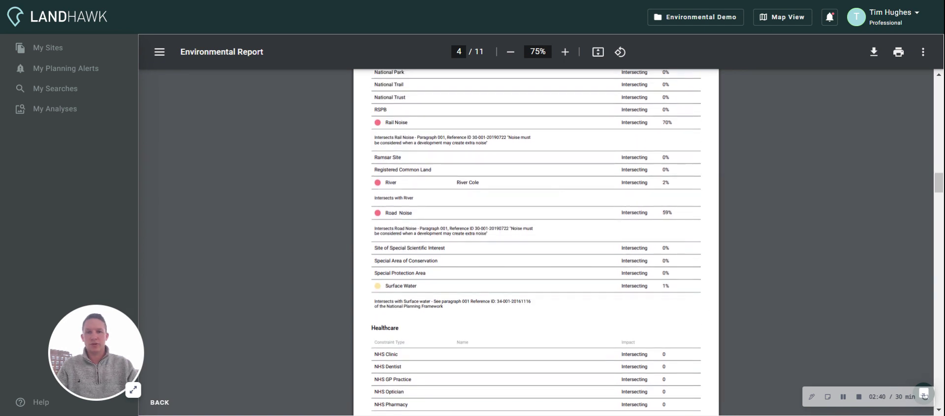
Examine the report's table of Renewable Energy Planning Database applications within 3 km of the site.
scroll(622, 229, "down", 2)
scroll(614, 225, "down", 10)
scroll(605, 226, "down", 14)
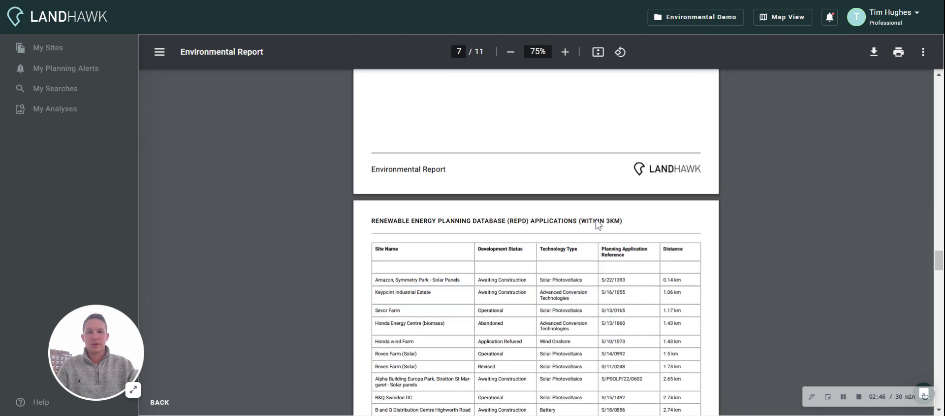
scroll(597, 224, "down", 2)
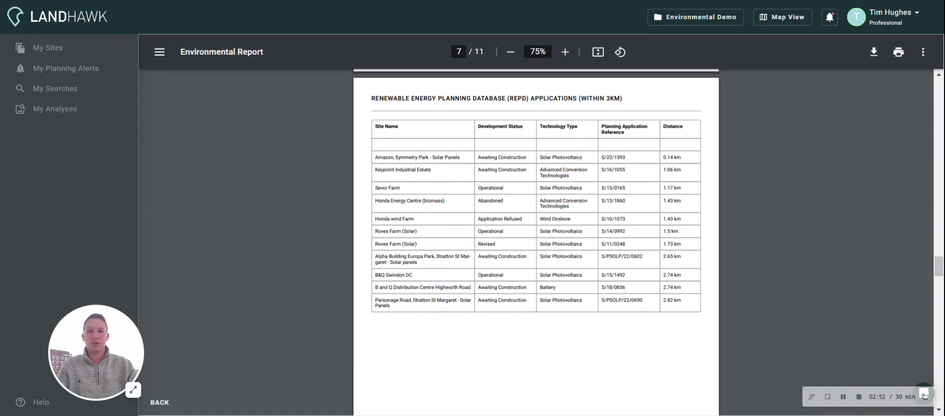
Examine the report's points of interest and their distances, covering amenity, education, environment, healthcare, historic and mobility categories.
scroll(560, 199, "down", 10)
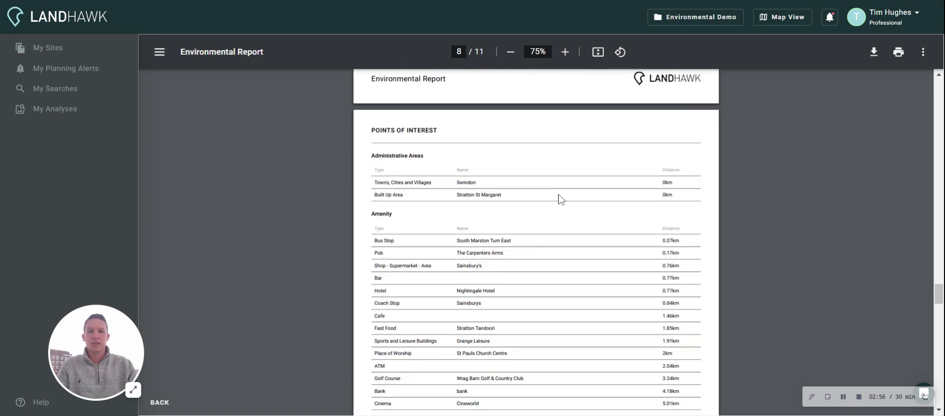
scroll(561, 199, "down", 2)
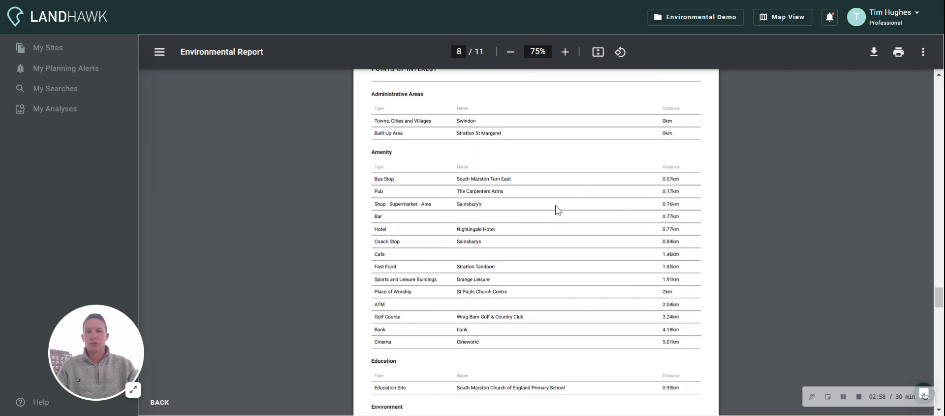
scroll(557, 208, "up", 2)
scroll(591, 271, "down", 10)
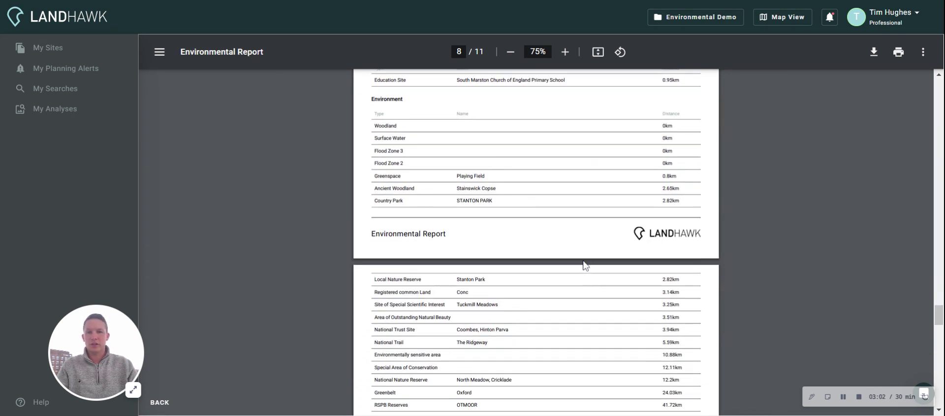
scroll(585, 249, "down", 2)
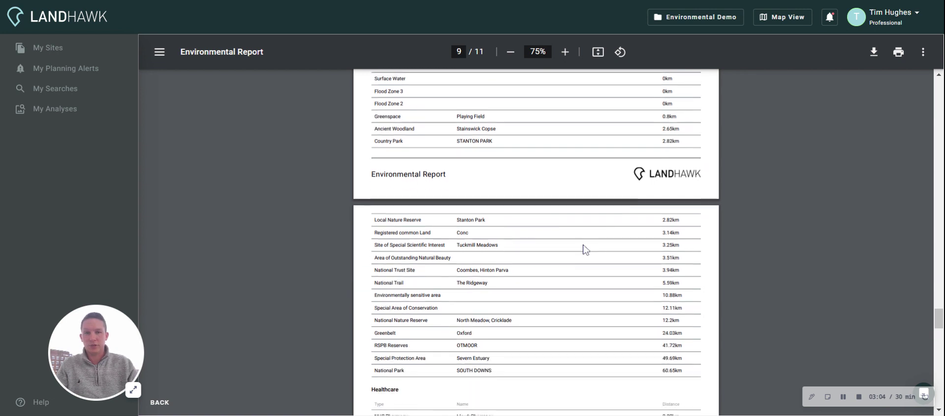
scroll(585, 249, "down", 2)
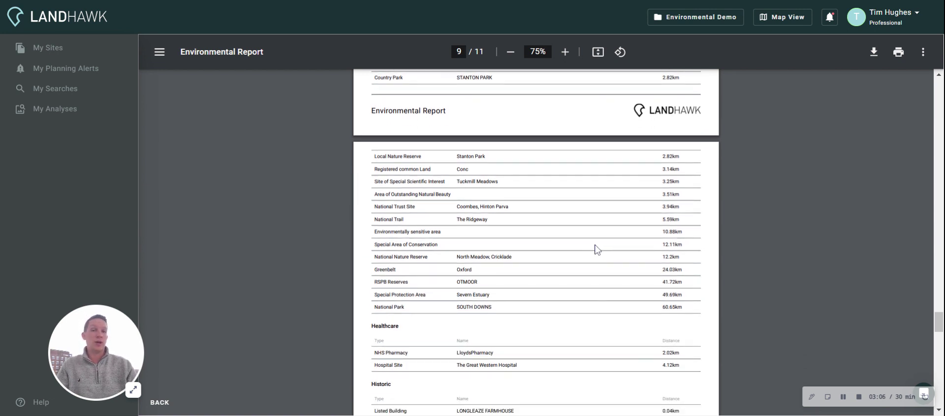
scroll(599, 249, "down", 5)
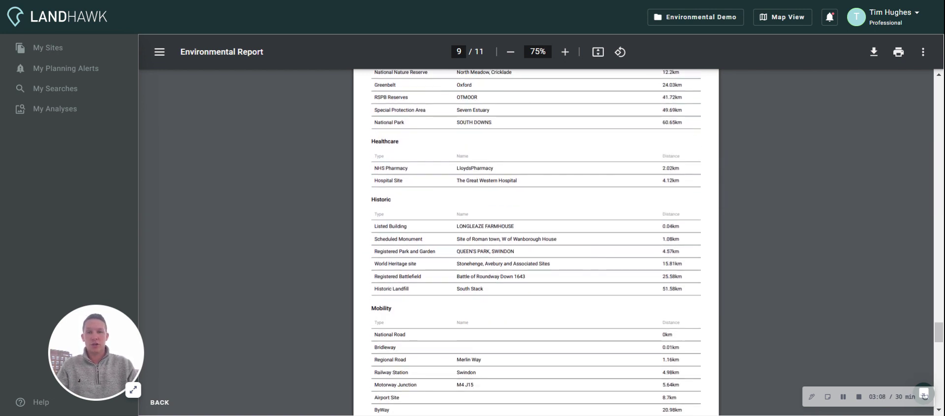